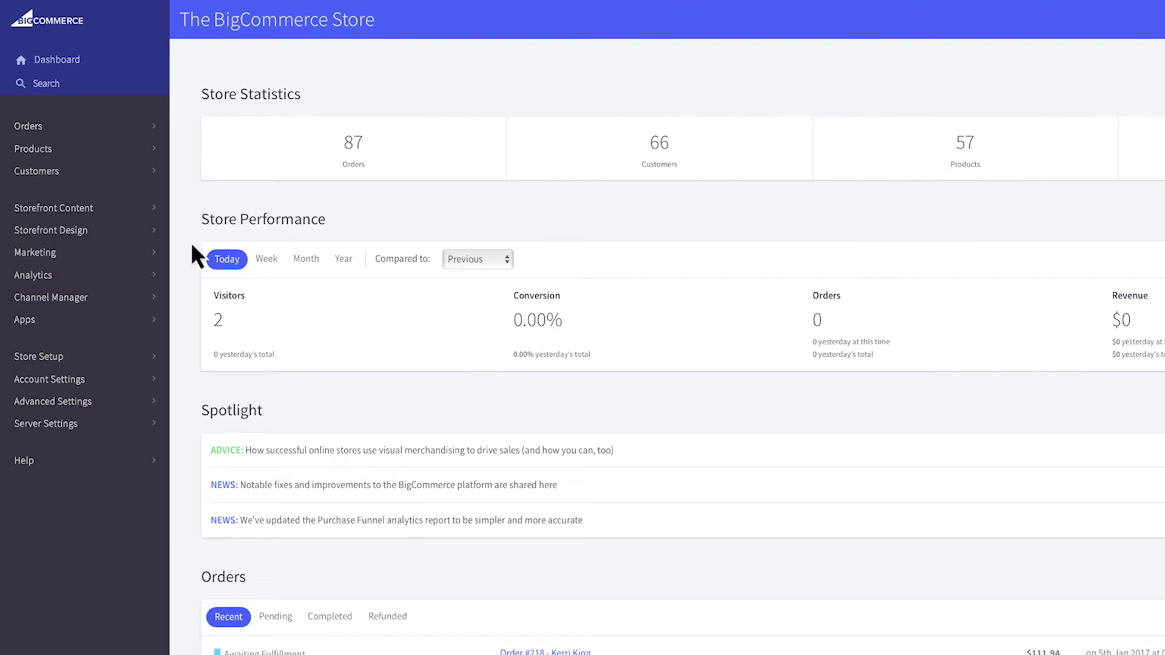
Open the Storefront Design options
{"action": "left_click", "coordinate": [119, 229]}
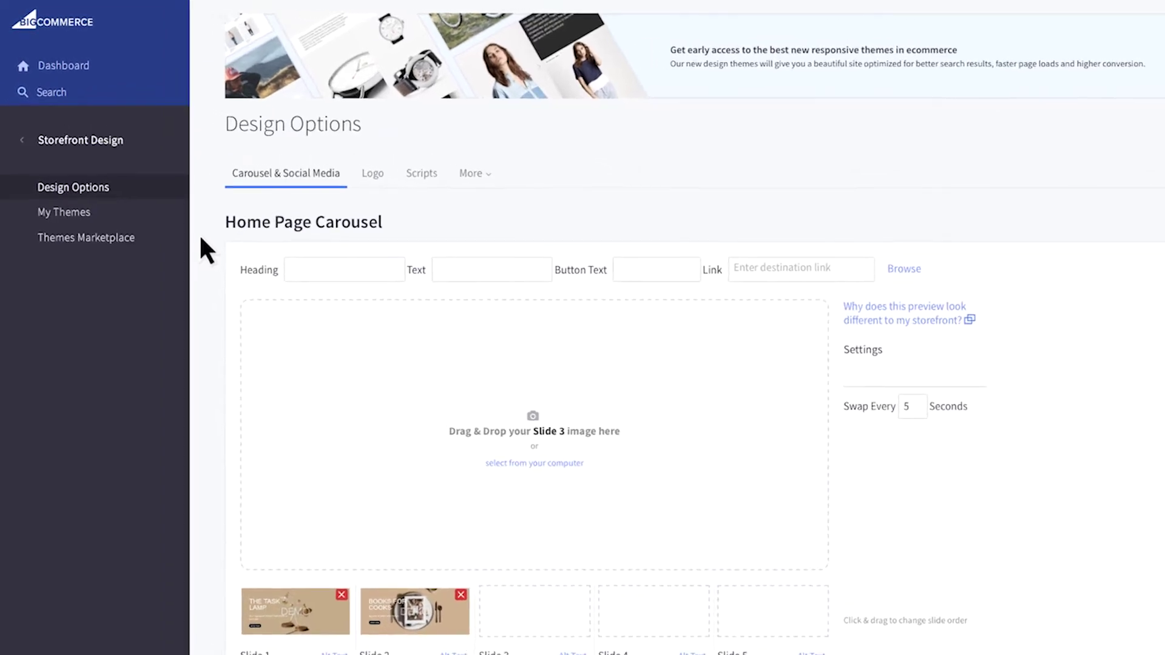
Review the Cornerstone Light theme's support details and its support documentation
{"action": "left_click", "coordinate": [152, 212]}
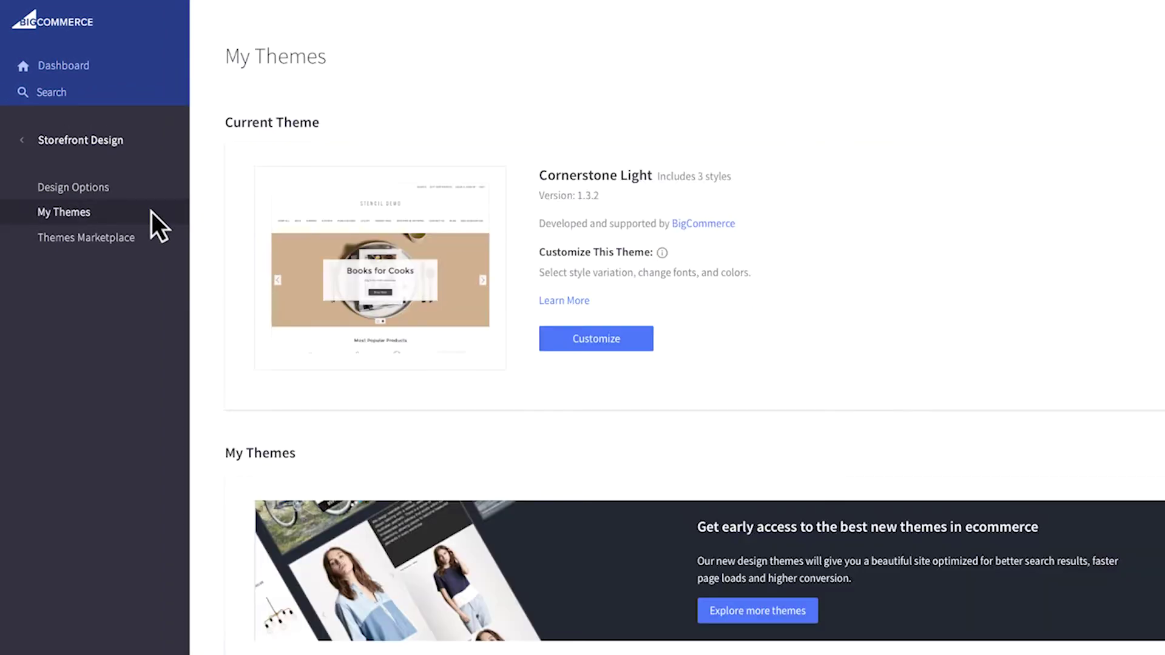
{"action": "left_click", "coordinate": [723, 225]}
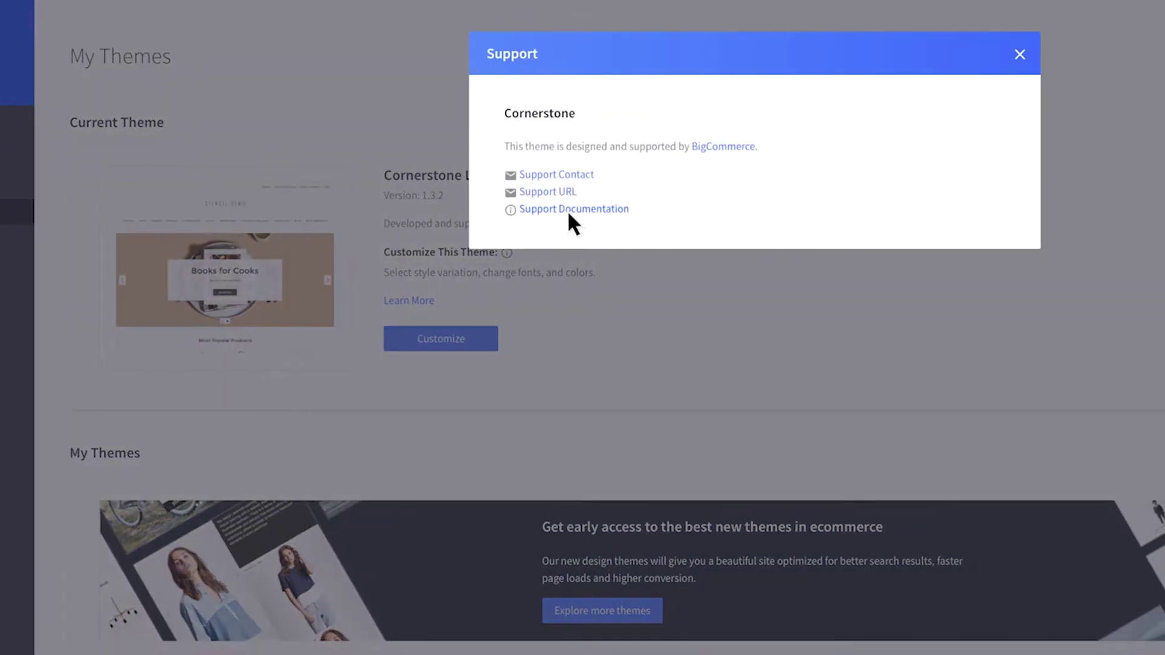
{"action": "left_click", "coordinate": [573, 208]}
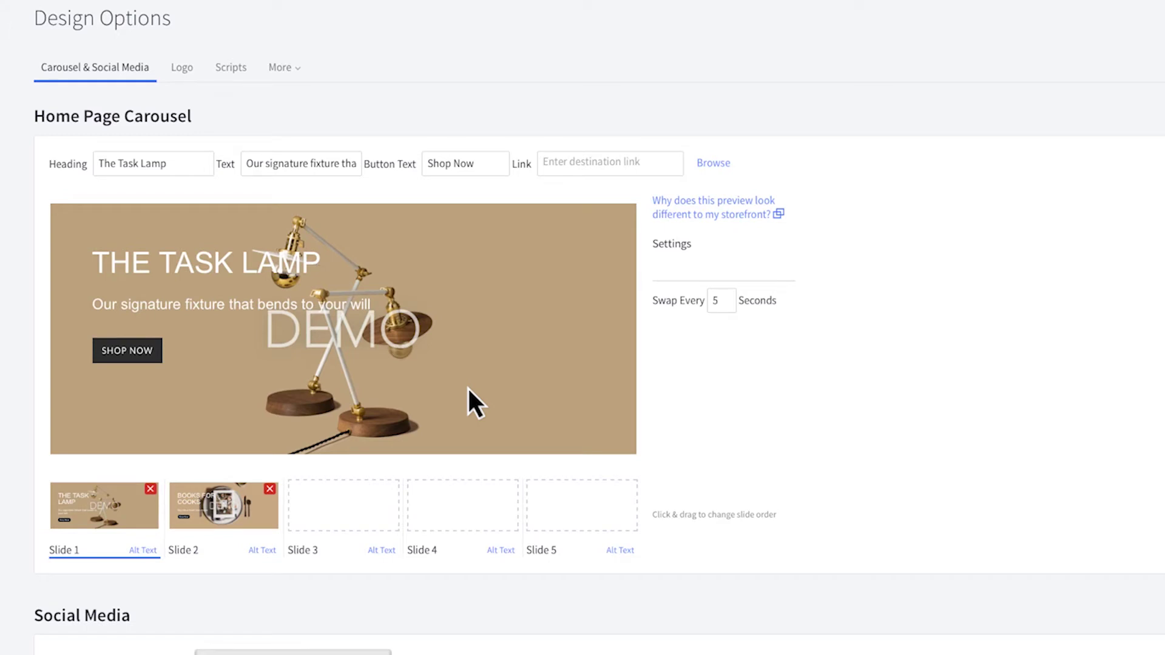
Remove the Task Lamp and Books for Cooks images and load the enamel mug image into Slide 1
{"action": "left_click", "coordinate": [150, 489]}
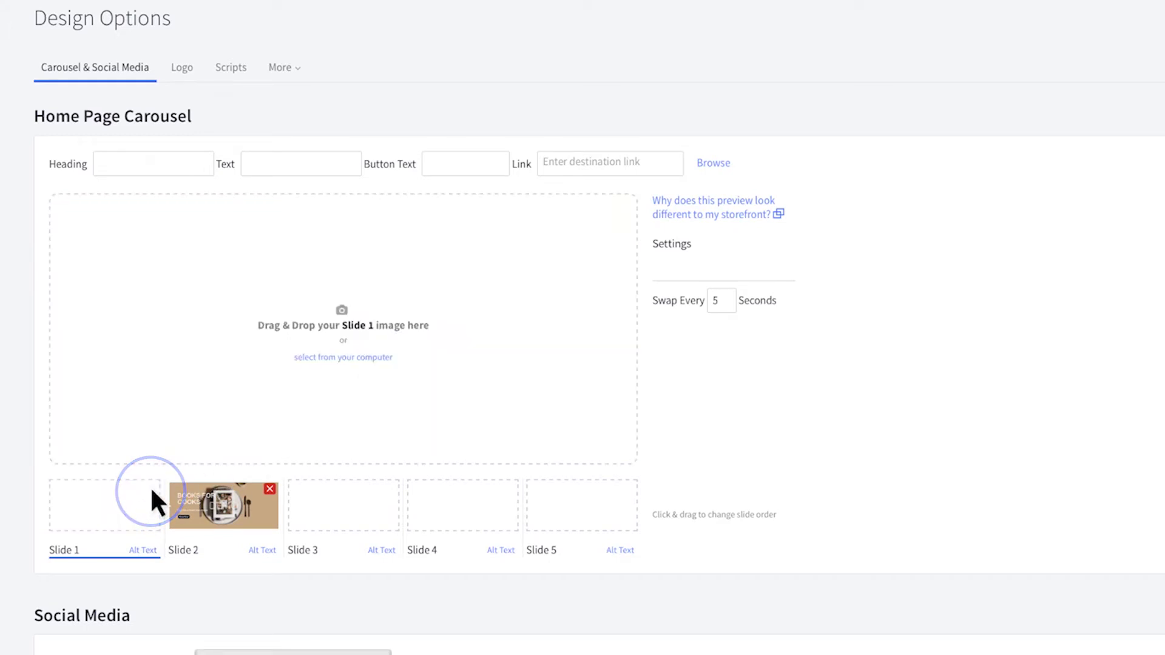
{"action": "left_click", "coordinate": [270, 489]}
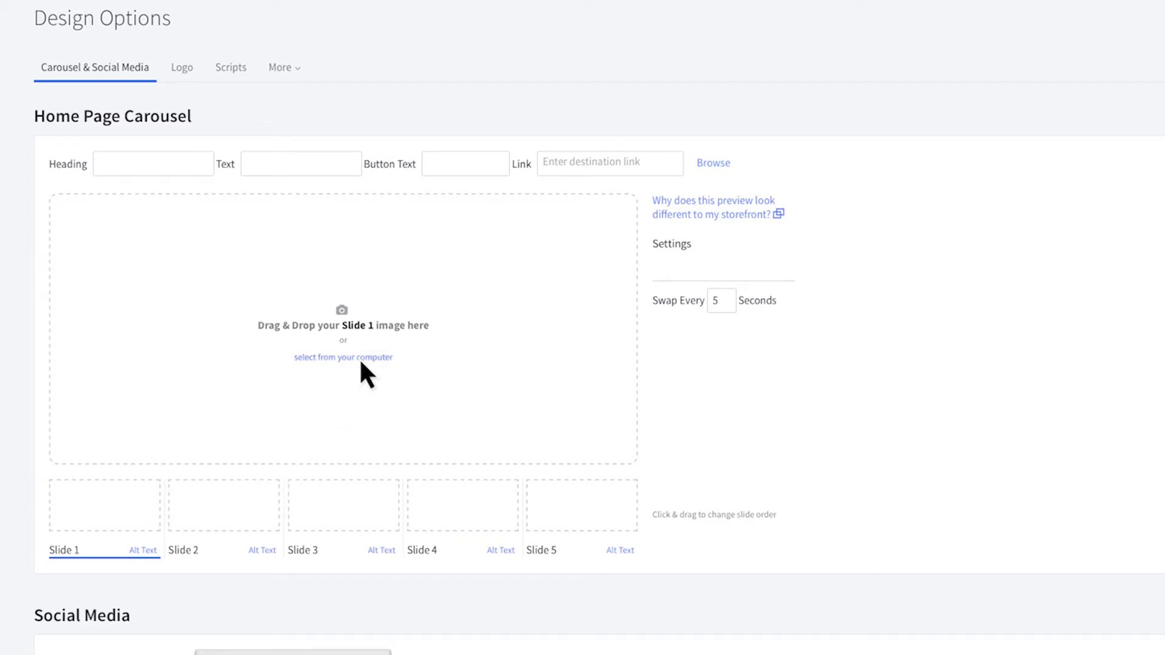
{"action": "left_click", "coordinate": [360, 359]}
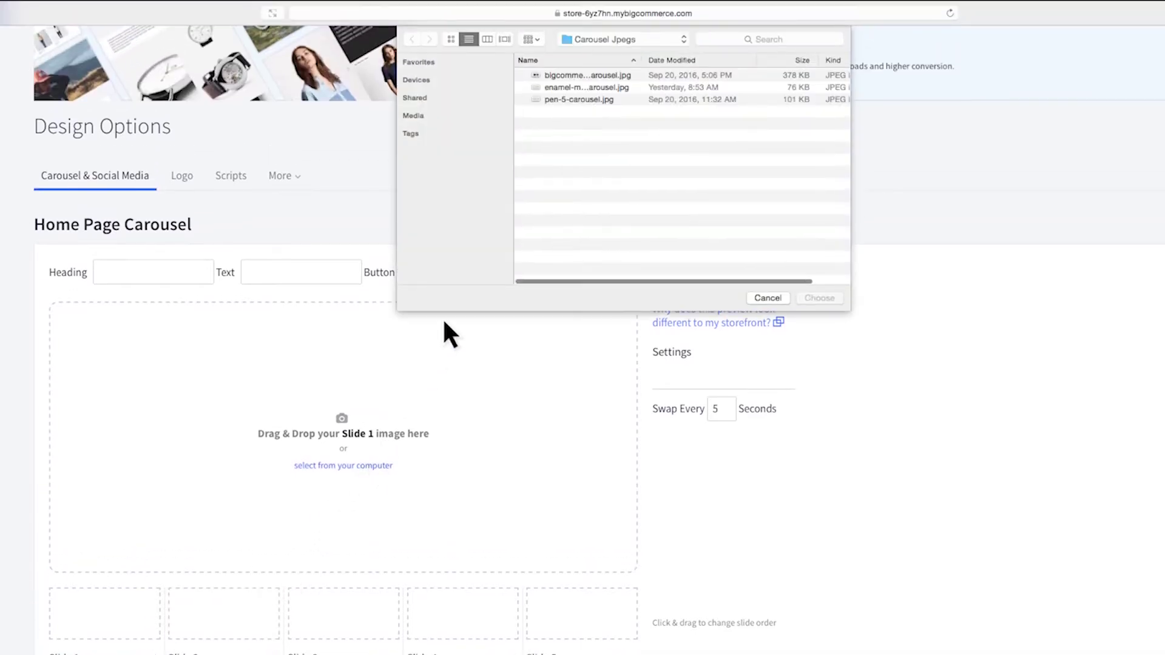
{"action": "left_click", "coordinate": [576, 86]}
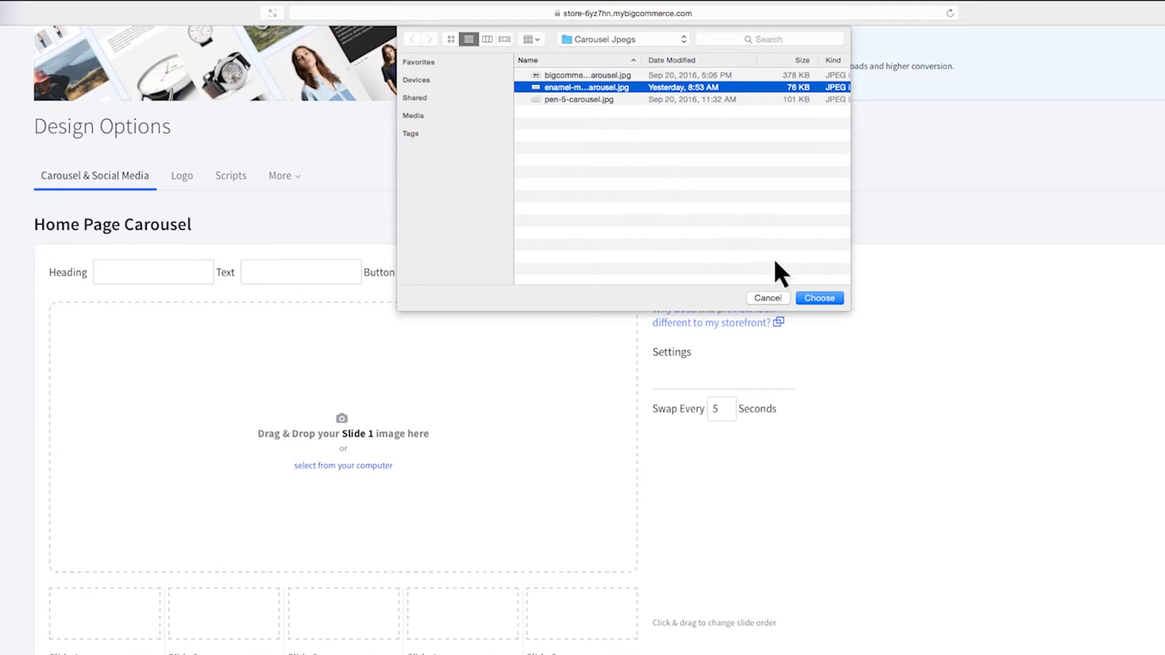
{"action": "left_click", "coordinate": [819, 298]}
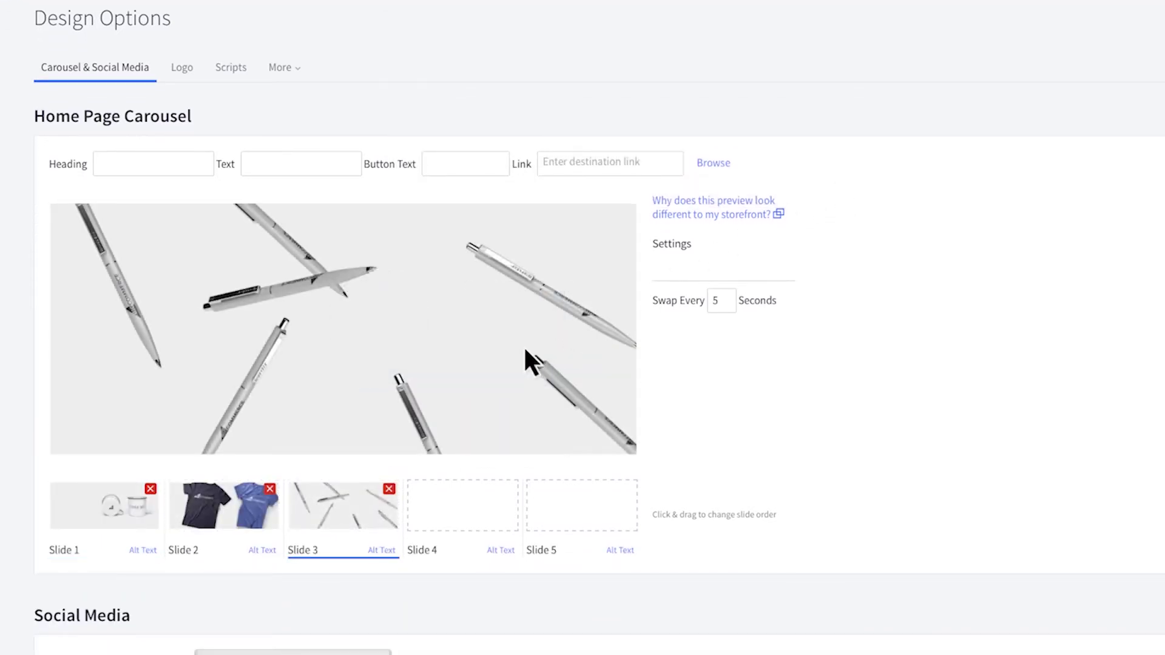
Move the T-shirt slide to first position and set slides to swap every 7 seconds
{"action": "left_click_drag", "start_coordinate": [237, 508], "coordinate": [114, 506]}
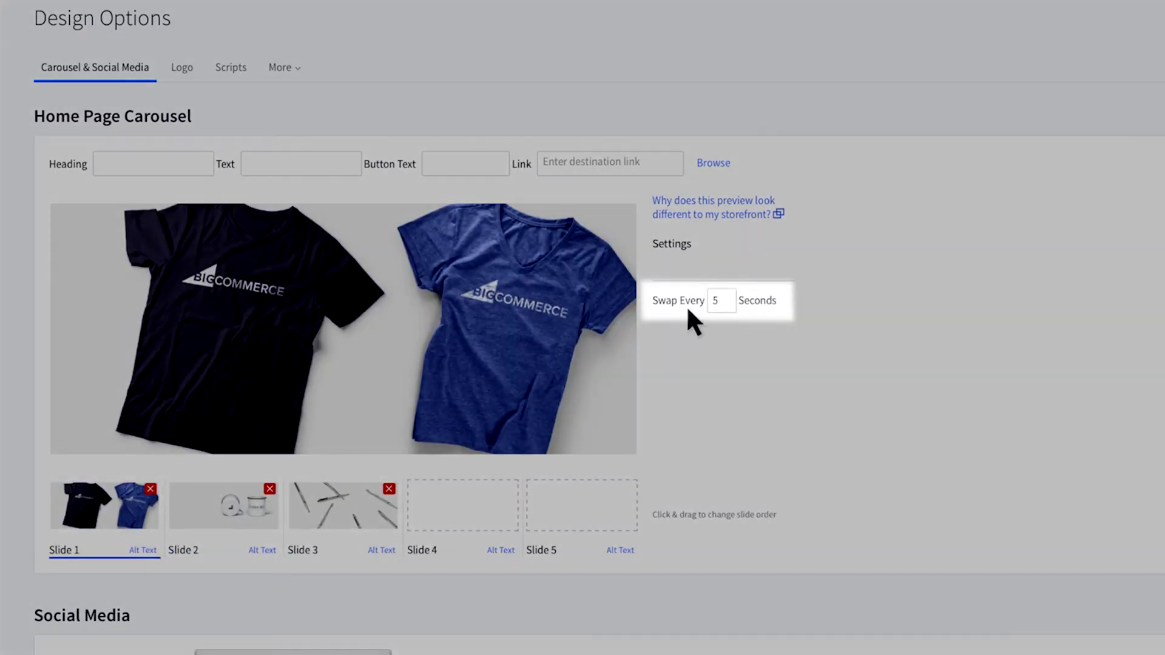
{"action": "left_click_drag", "start_coordinate": [728, 301], "coordinate": [701, 301]}
{"action": "type", "text": "7"}
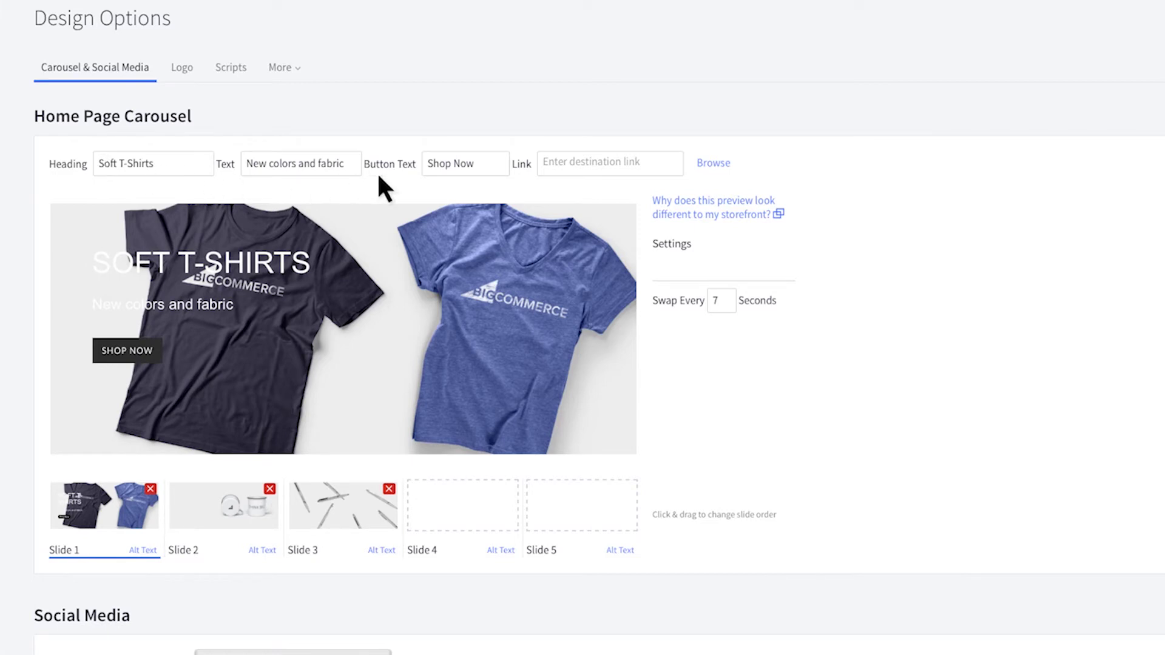
Link the T-shirt slide to the Super Soft T-Shirt product under Apparel > T-Shirts
{"action": "left_click", "coordinate": [726, 164]}
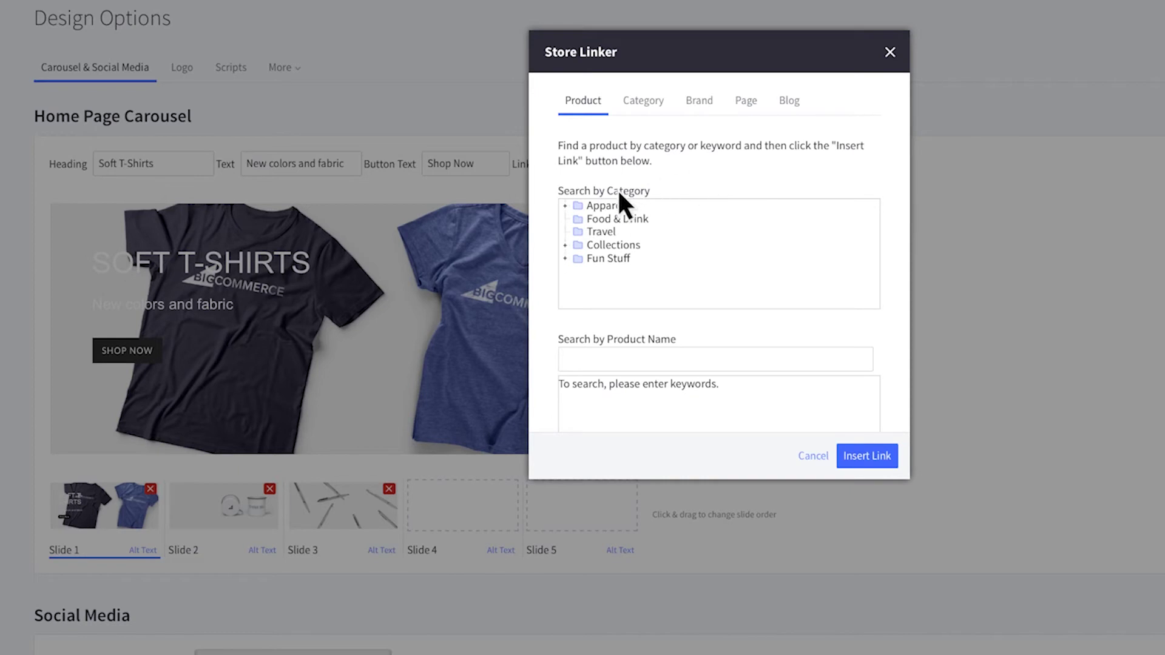
{"action": "left_click", "coordinate": [565, 206]}
{"action": "left_click", "coordinate": [592, 257]}
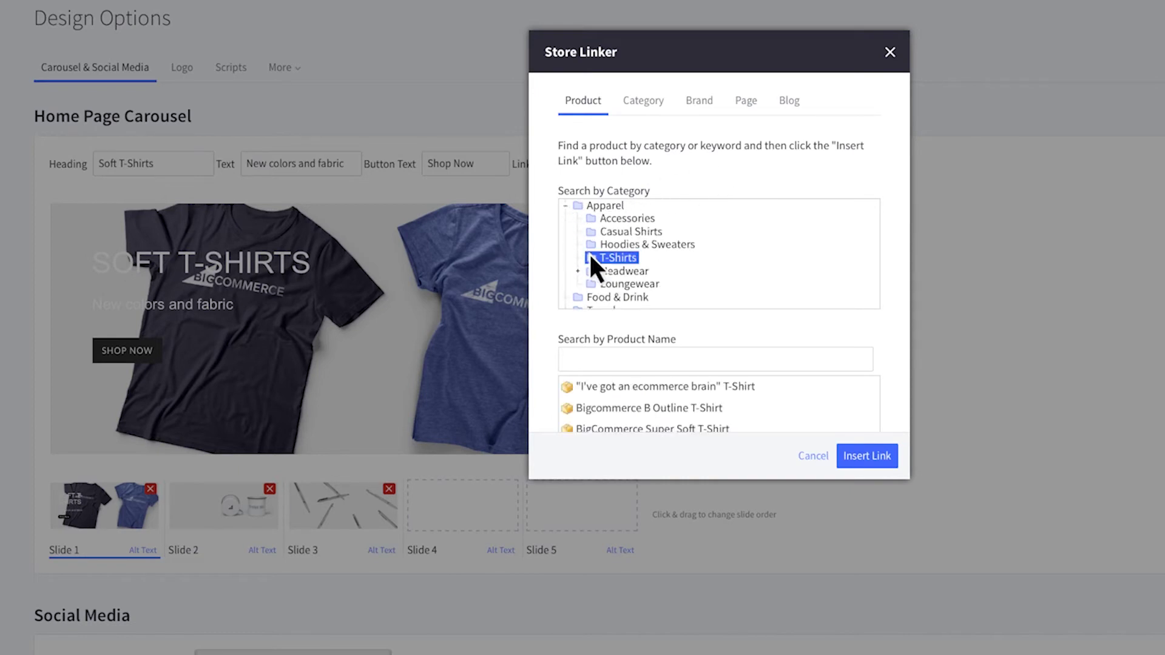
{"action": "scroll", "coordinate": [679, 406], "scroll_direction": "down", "scroll_amount": 1}
{"action": "left_click", "coordinate": [682, 411]}
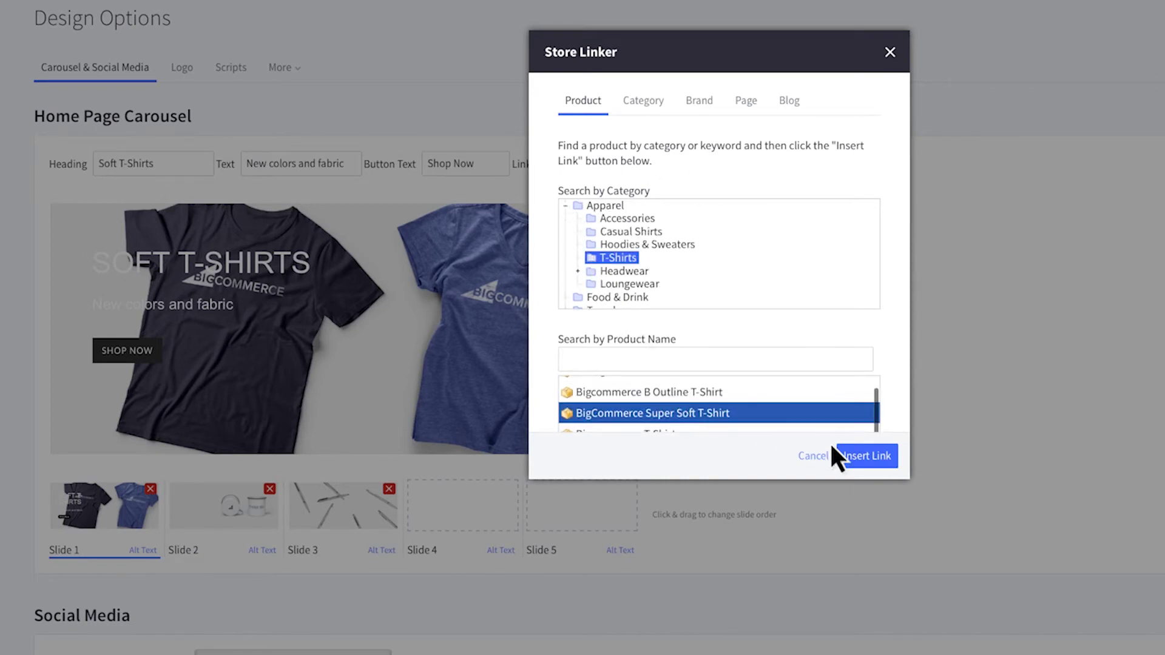
{"action": "left_click", "coordinate": [875, 461]}
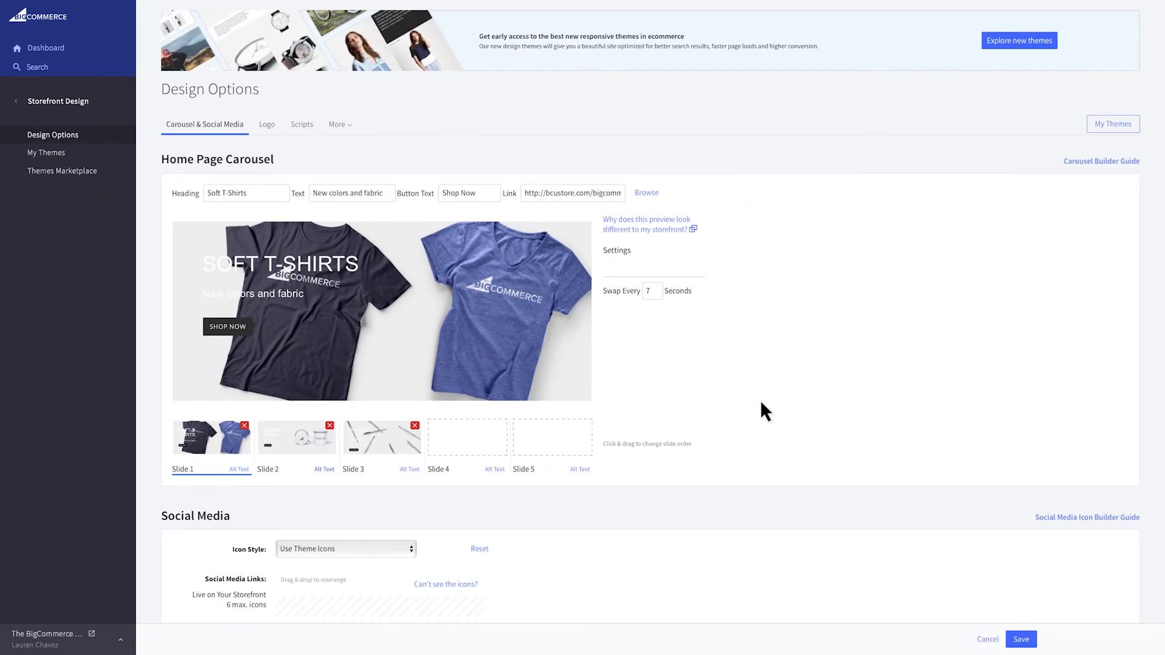
Save the carousel settings and cycle the live storefront through Soft T-Shirts, Enamel Mugs and the third slide
{"action": "left_click", "coordinate": [1020, 635]}
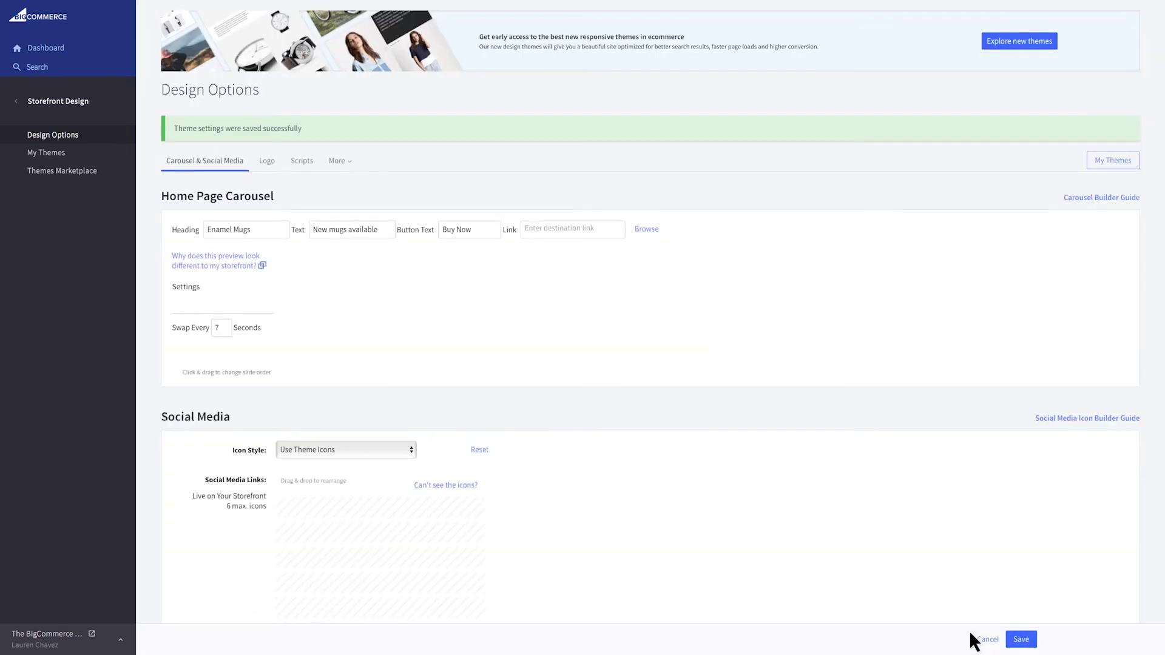
{"action": "left_click", "coordinate": [92, 633]}
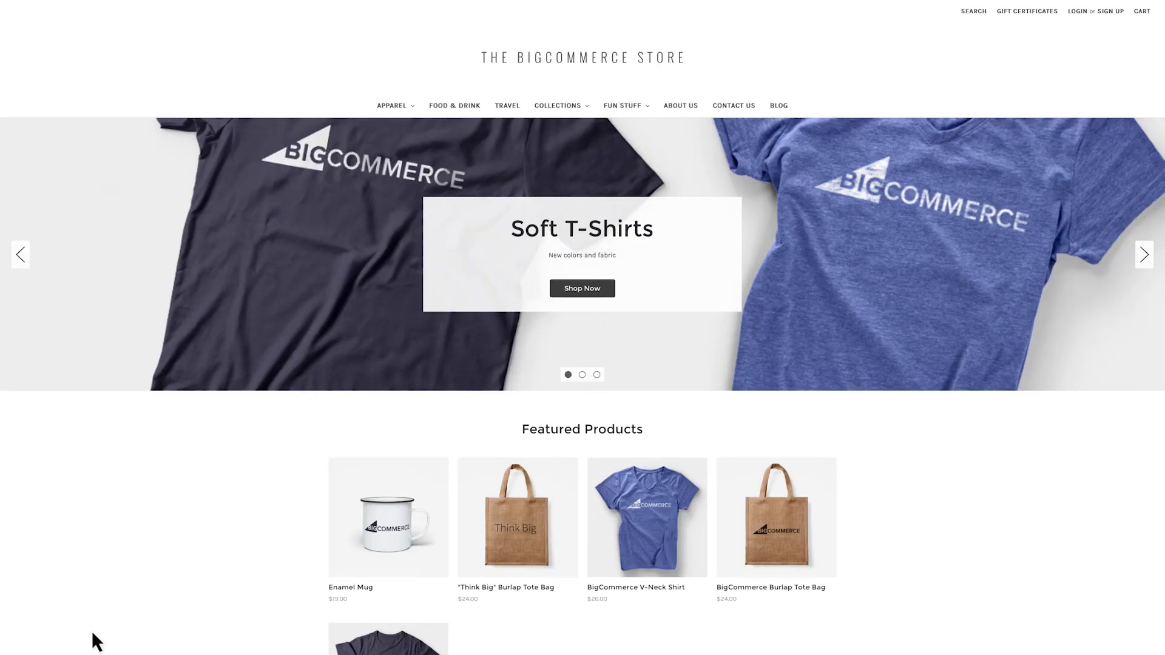
{"action": "left_click", "coordinate": [1144, 255]}
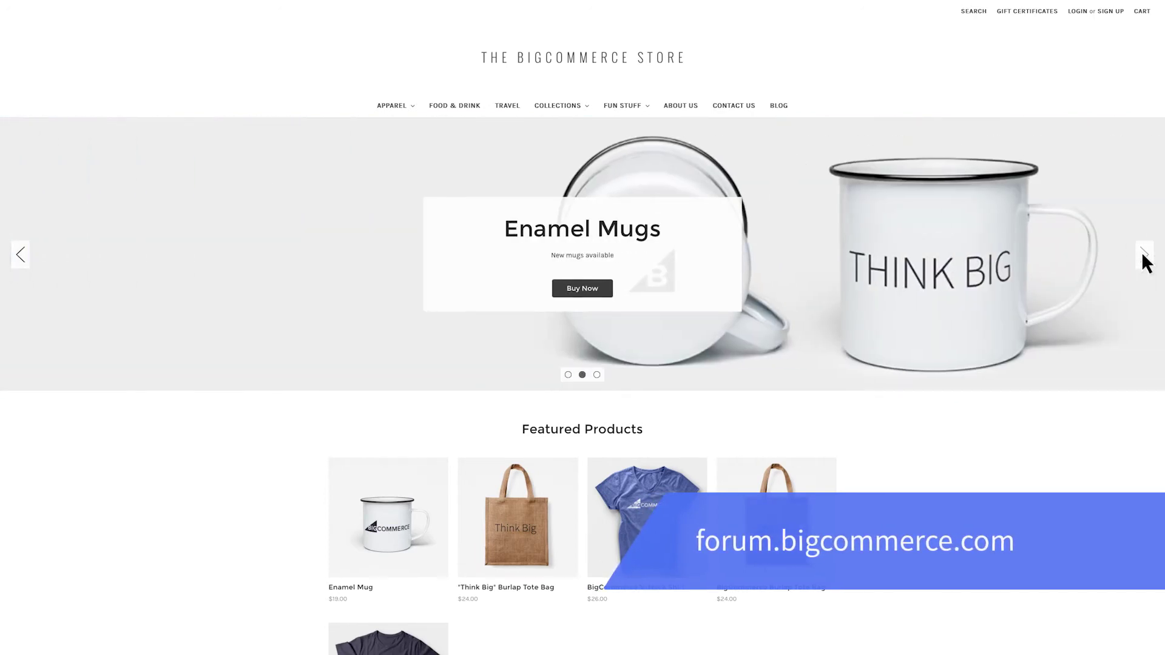
{"action": "left_click", "coordinate": [1144, 256]}
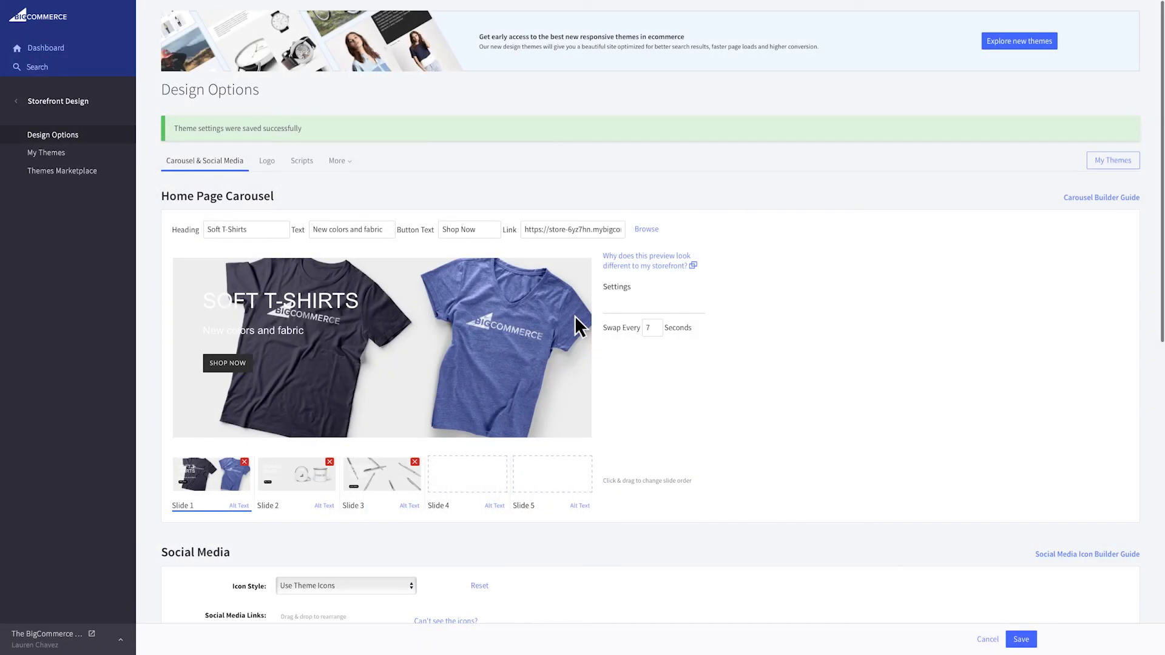
Add Facebook to the Social Media Links with the facebook.com/bigcommerce page URL
{"action": "scroll", "coordinate": [575, 319], "scroll_direction": "down", "scroll_amount": 8}
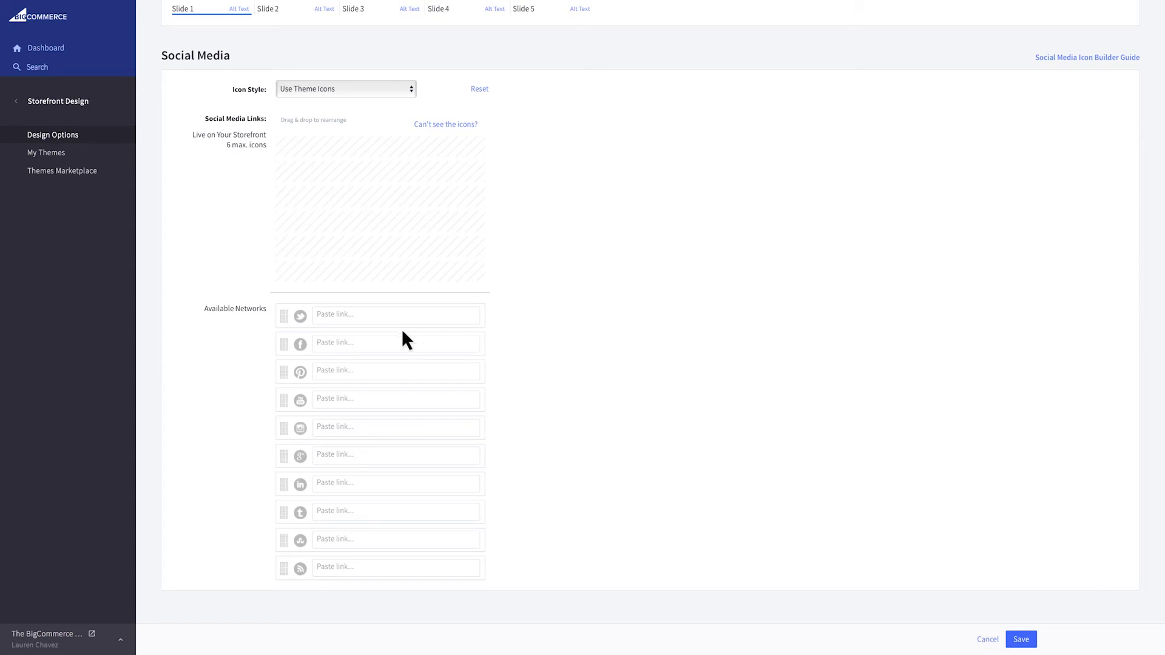
{"action": "left_click_drag", "start_coordinate": [283, 343], "coordinate": [278, 144]}
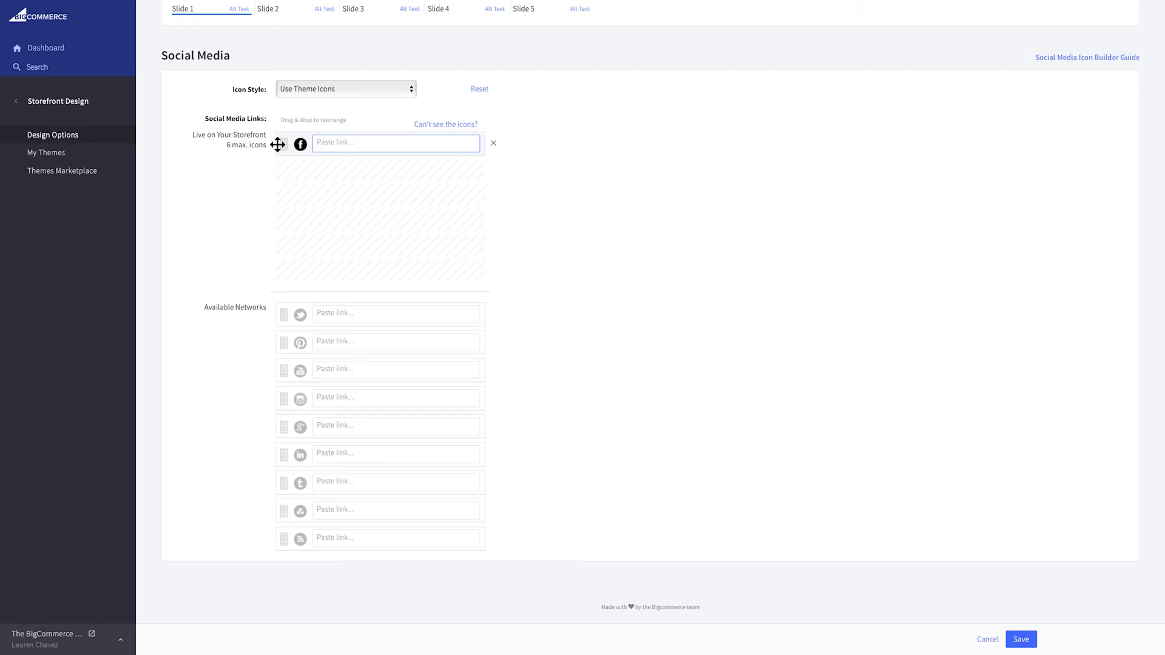
{"action": "type", "text": "http://www.facebook.com/bigcommerce"}
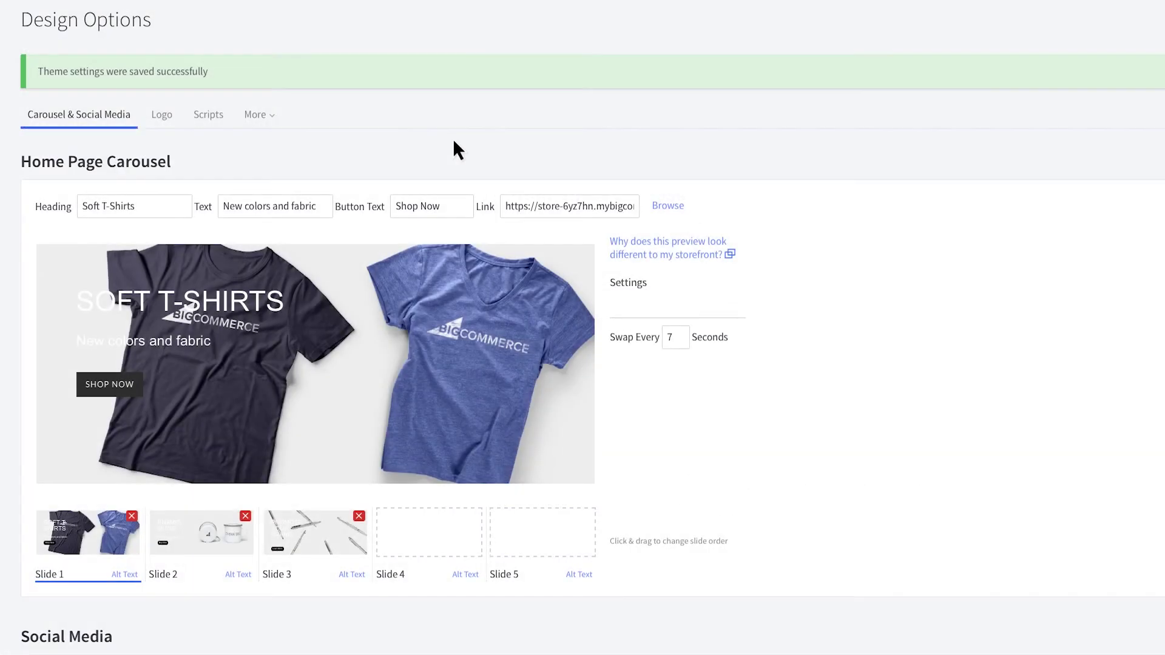
Set the logo to an uploaded image from the computer and check the recommended logo sizes
{"action": "left_click", "coordinate": [168, 117]}
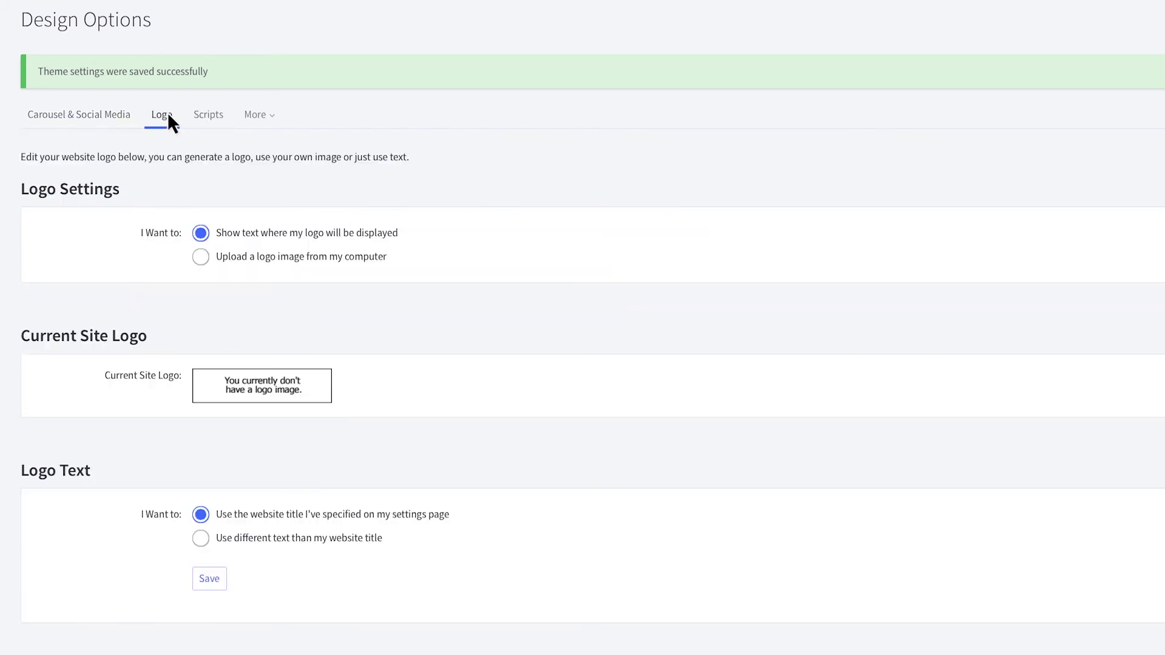
{"action": "left_click", "coordinate": [201, 257]}
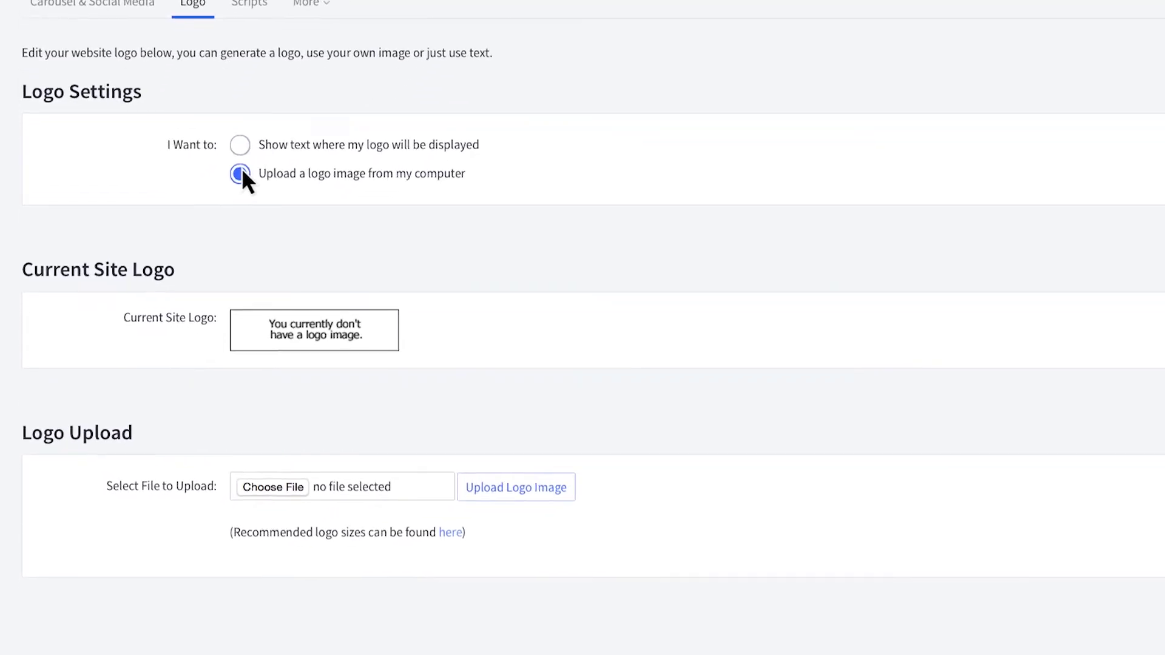
{"action": "left_click", "coordinate": [466, 531]}
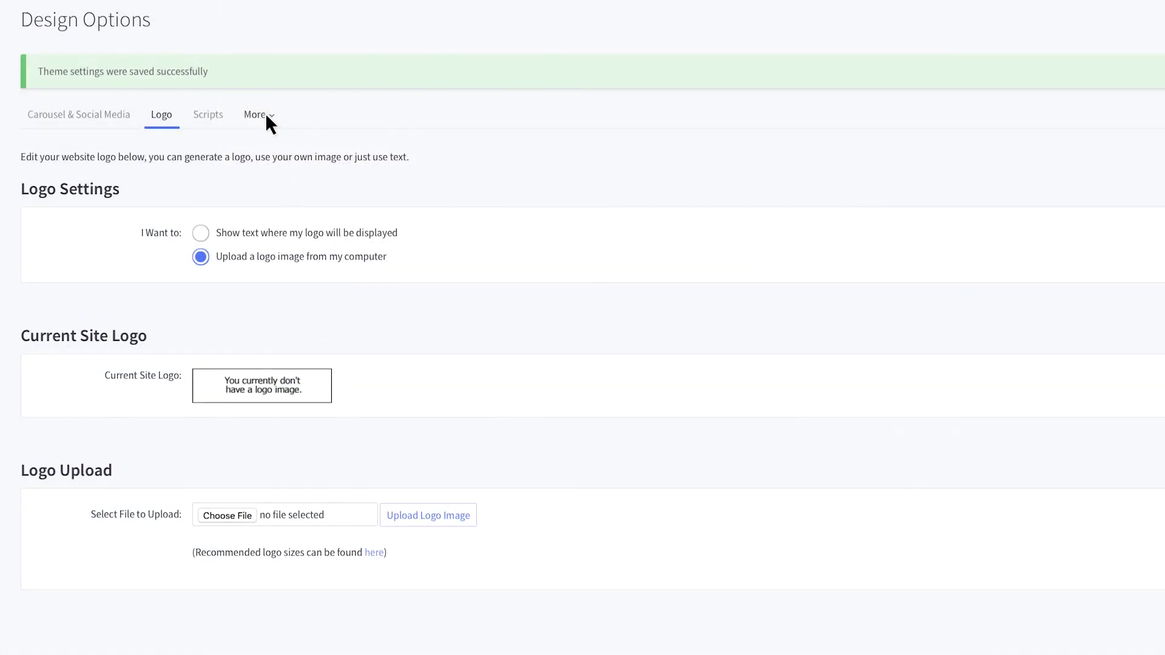
View the Favicon upload settings under the More design options
{"action": "left_click", "coordinate": [264, 113]}
{"action": "left_click", "coordinate": [285, 182]}
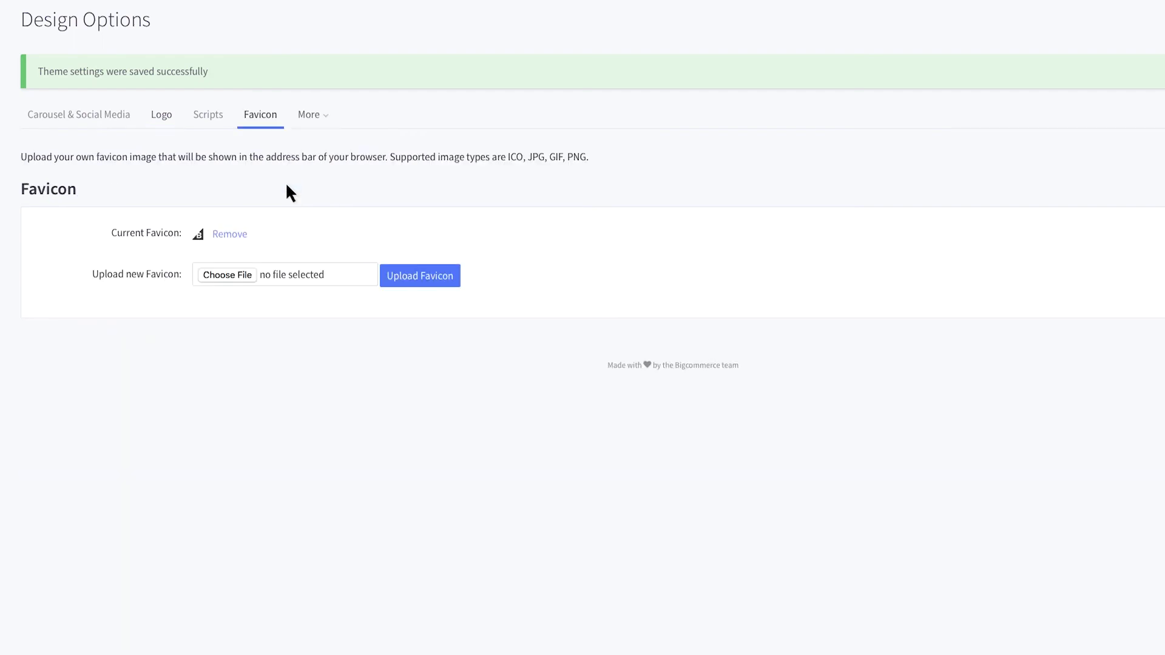